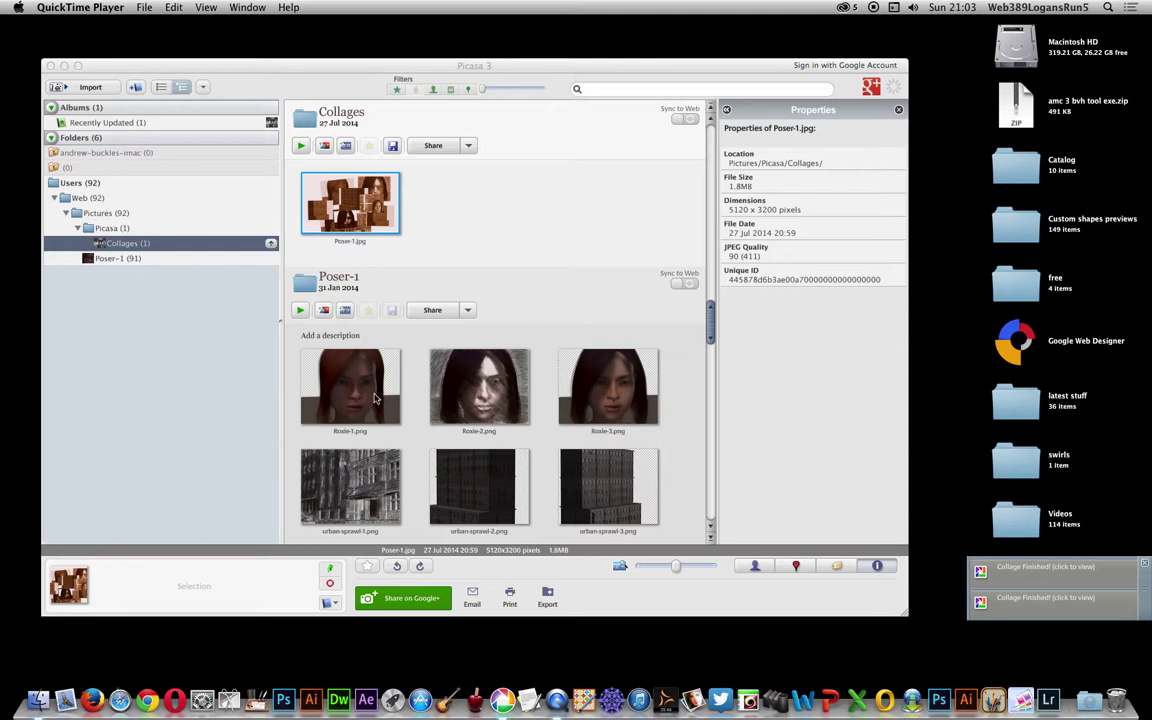
- Shift-select the 27 renders from Roxie-1 to roxie-17 and bring up the Create menu
left_click(375, 398)
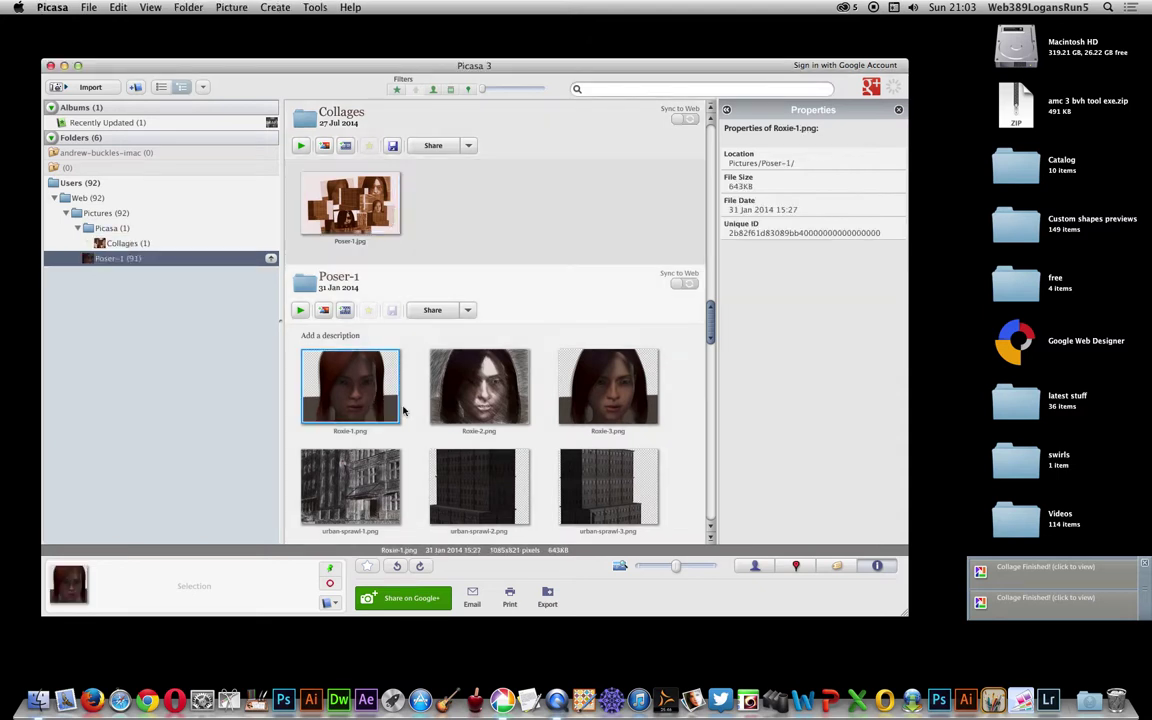
scroll(410, 419, "down", 5)
scroll(410, 419, "down", 6)
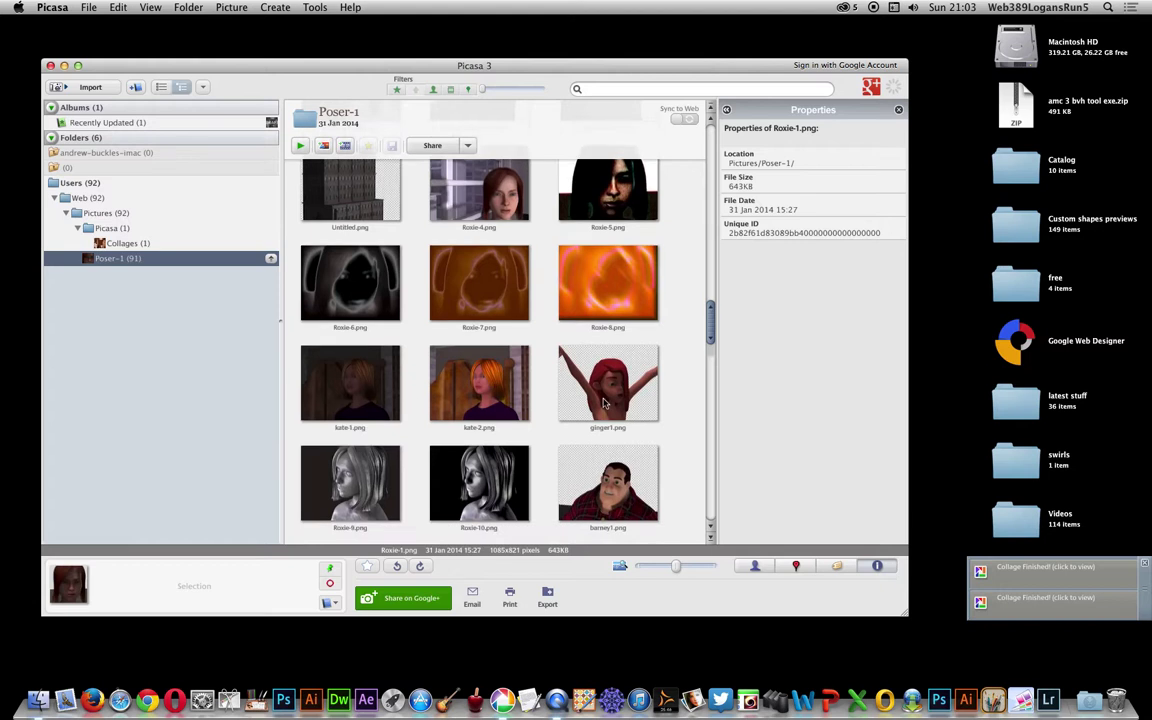
scroll(611, 423, "down", 5)
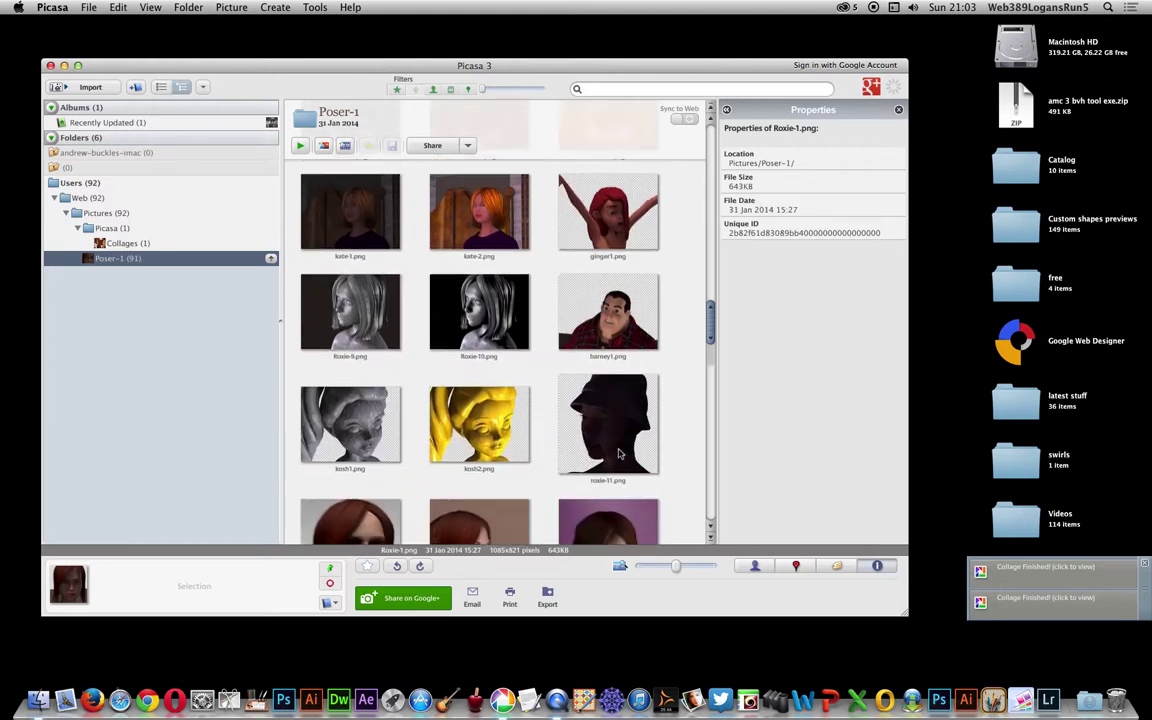
left_click(615, 443, "shift")
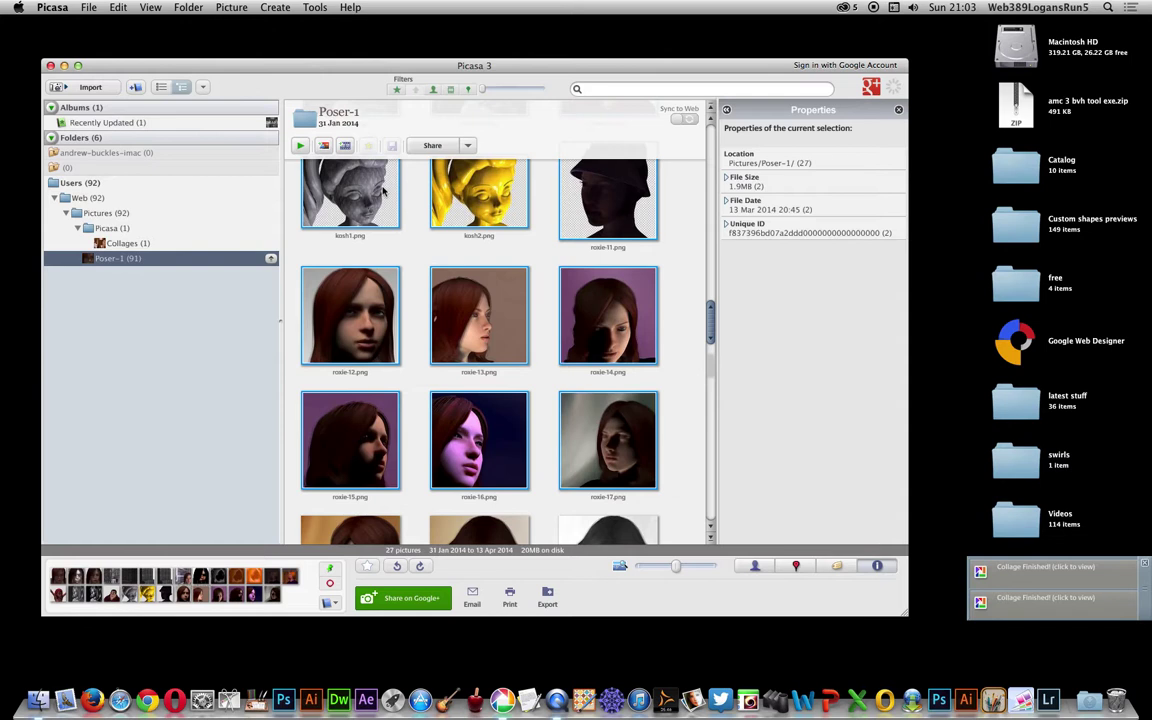
left_click(277, 8)
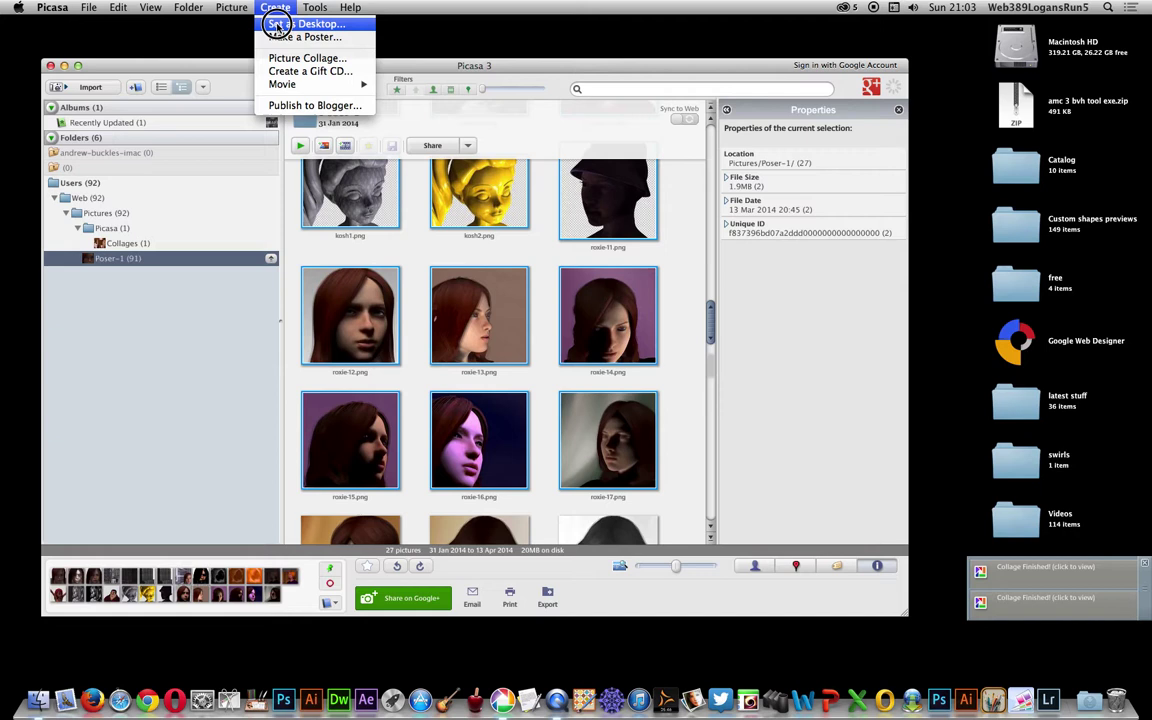
mouse_move(281, 86)
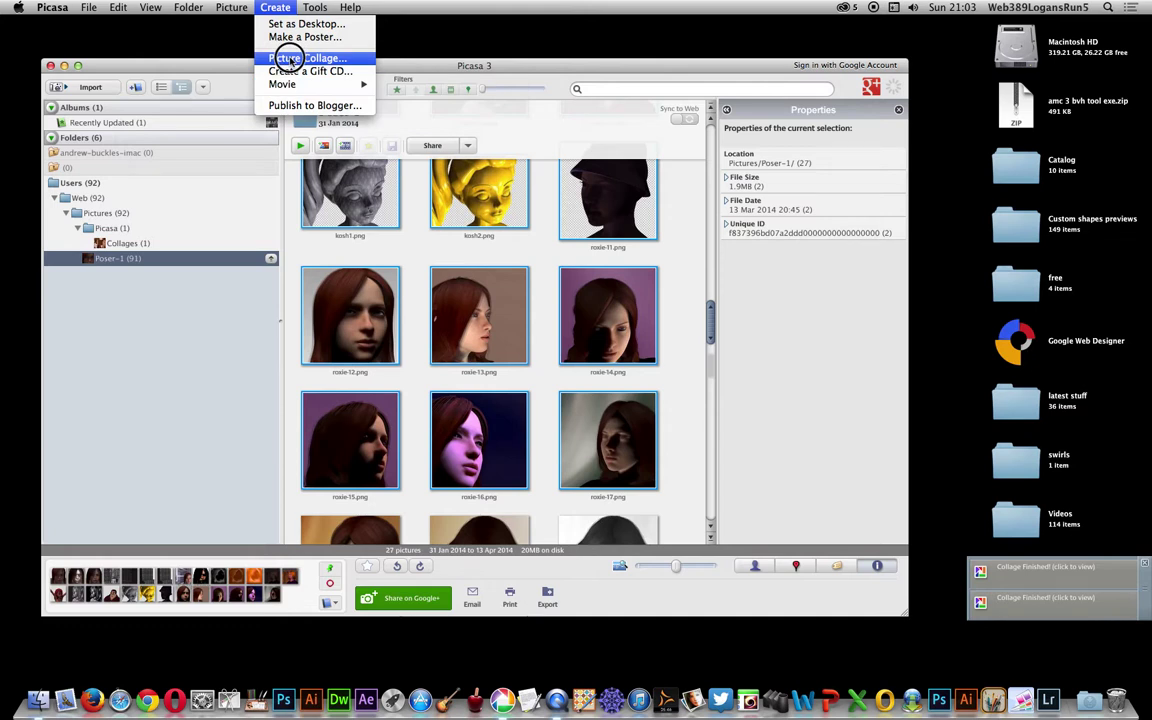
- Make a Picture Pile collage of the selection and drag the purple-background portrait down and right
left_click(288, 58)
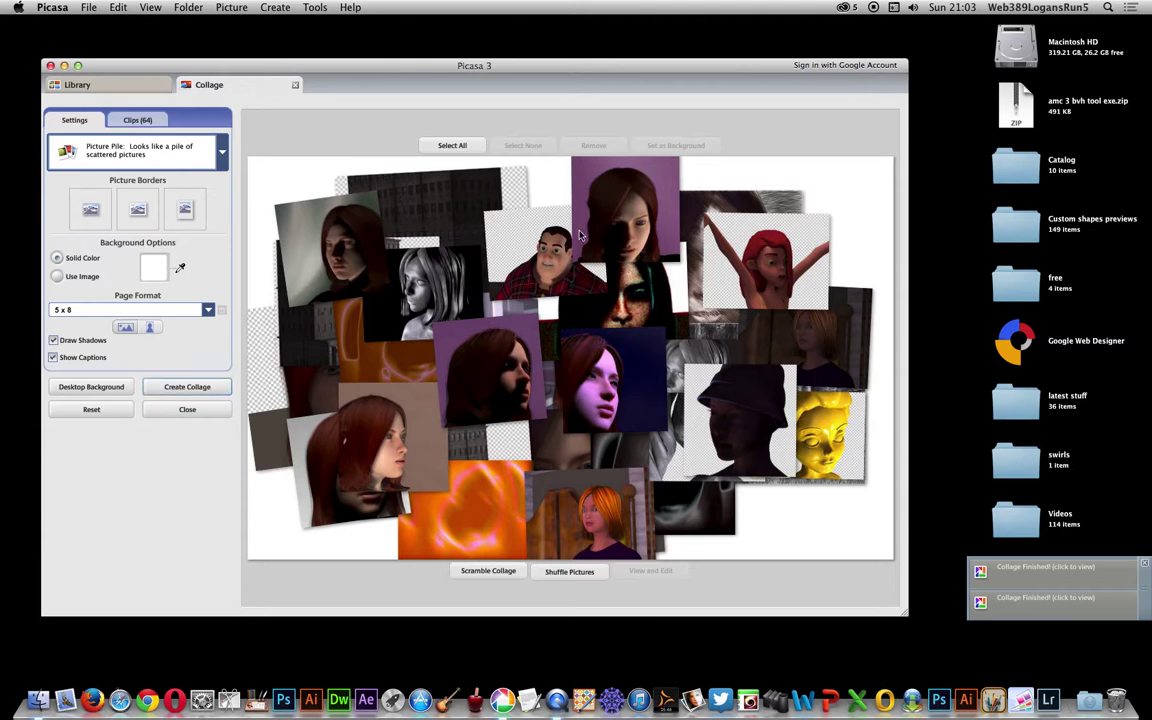
left_click(475, 345)
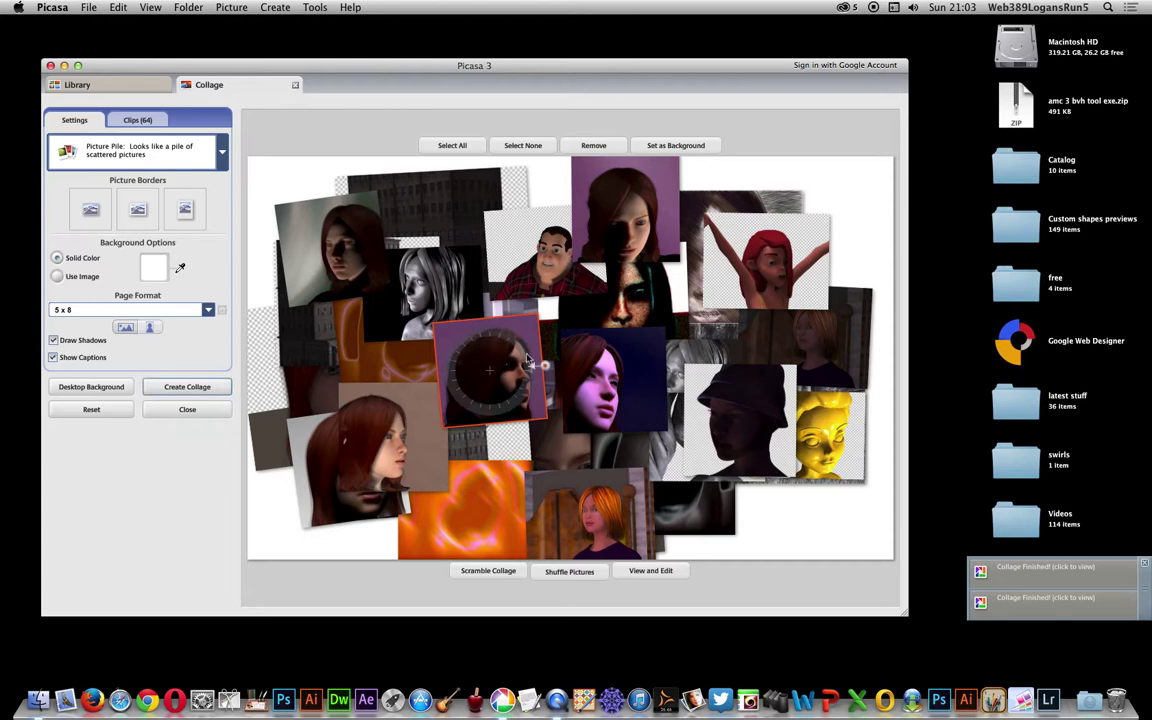
left_click_drag(527, 360, 546, 400)
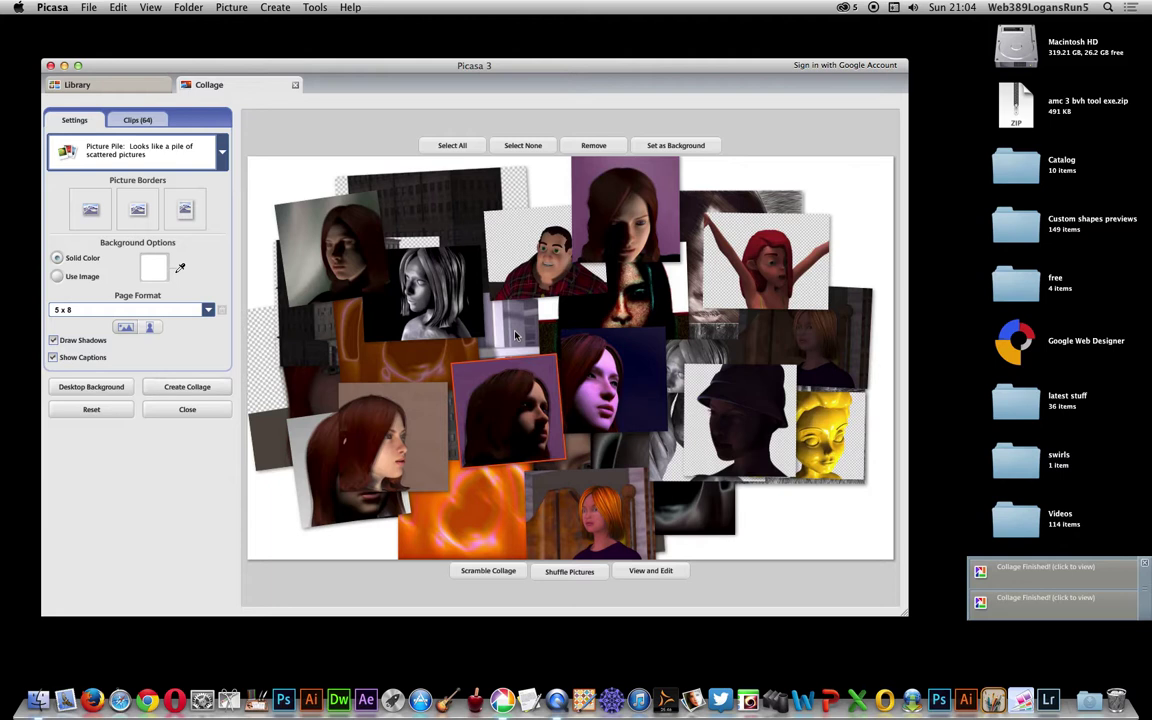
- Switch to Mosaic with slightly wider grid spacing and shadows, then change to Frame Mosaic
left_click(170, 154)
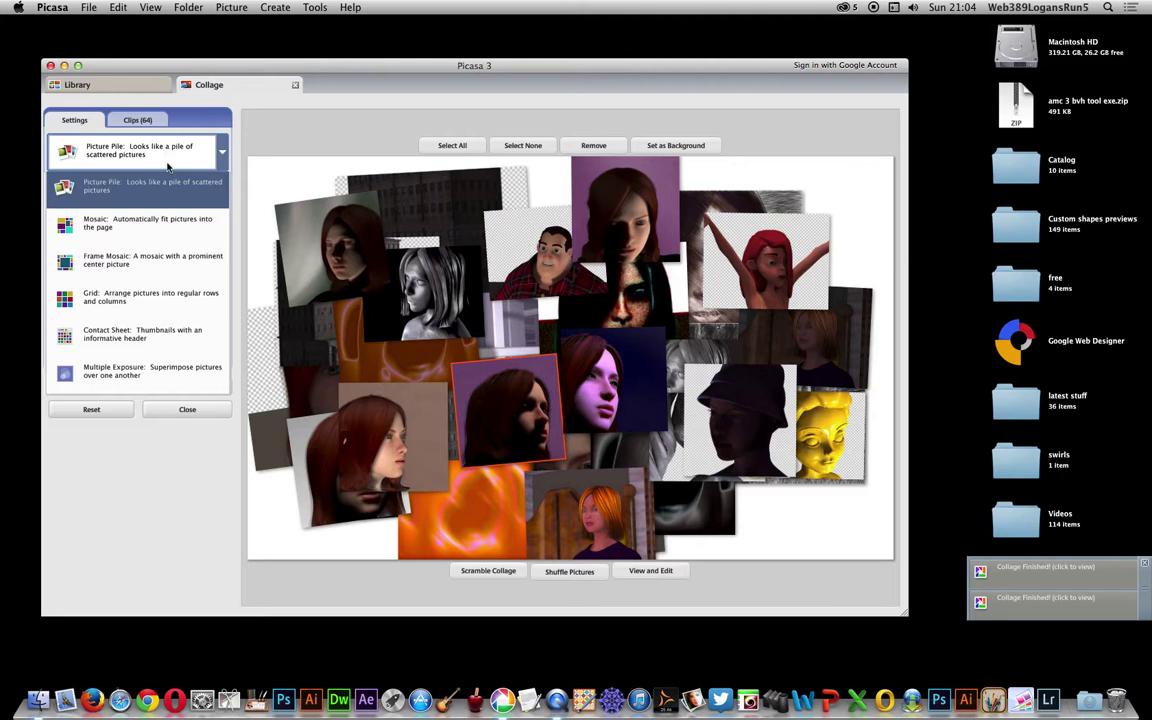
left_click(155, 222)
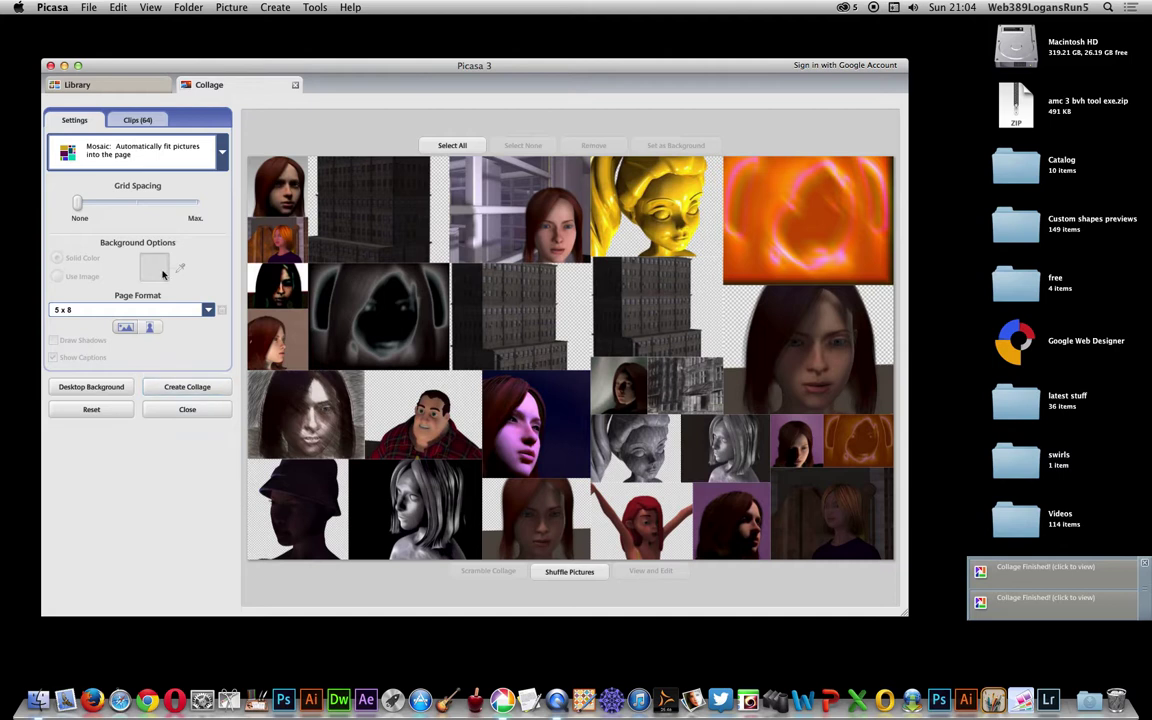
mouse_move(77, 205)
left_mouse_down()
mouse_move(114, 210)
mouse_move(86, 208)
mouse_move(97, 206)
left_mouse_up()
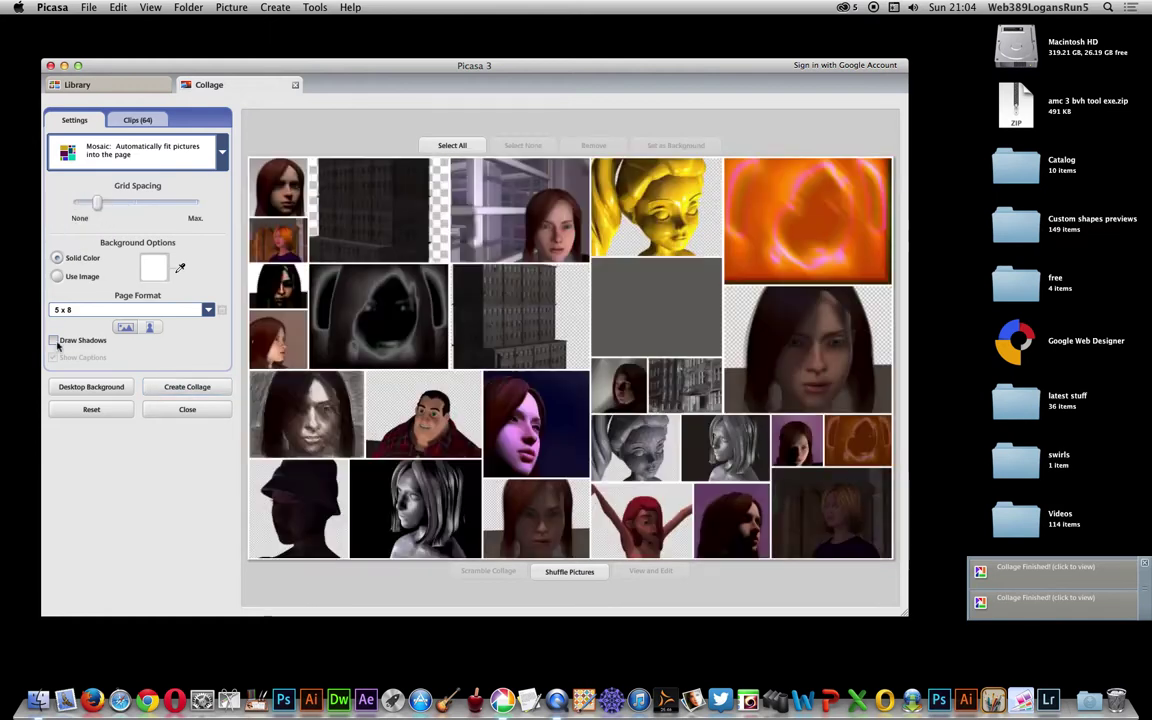
left_click(53, 340)
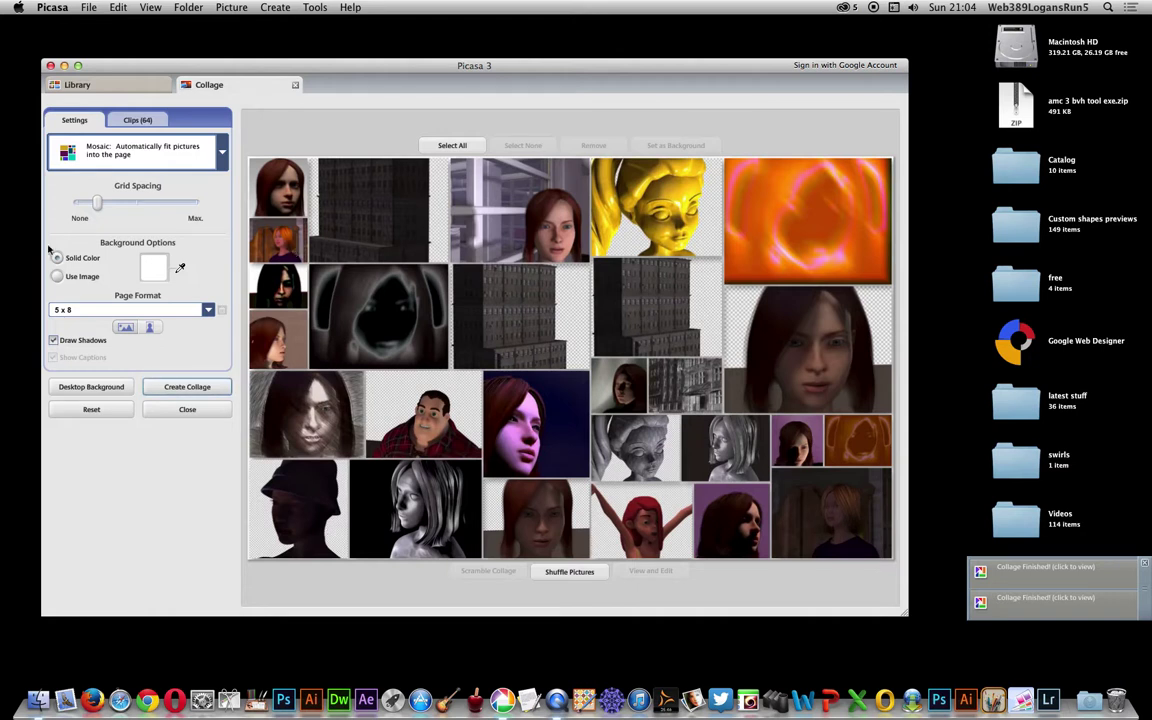
left_click(100, 155)
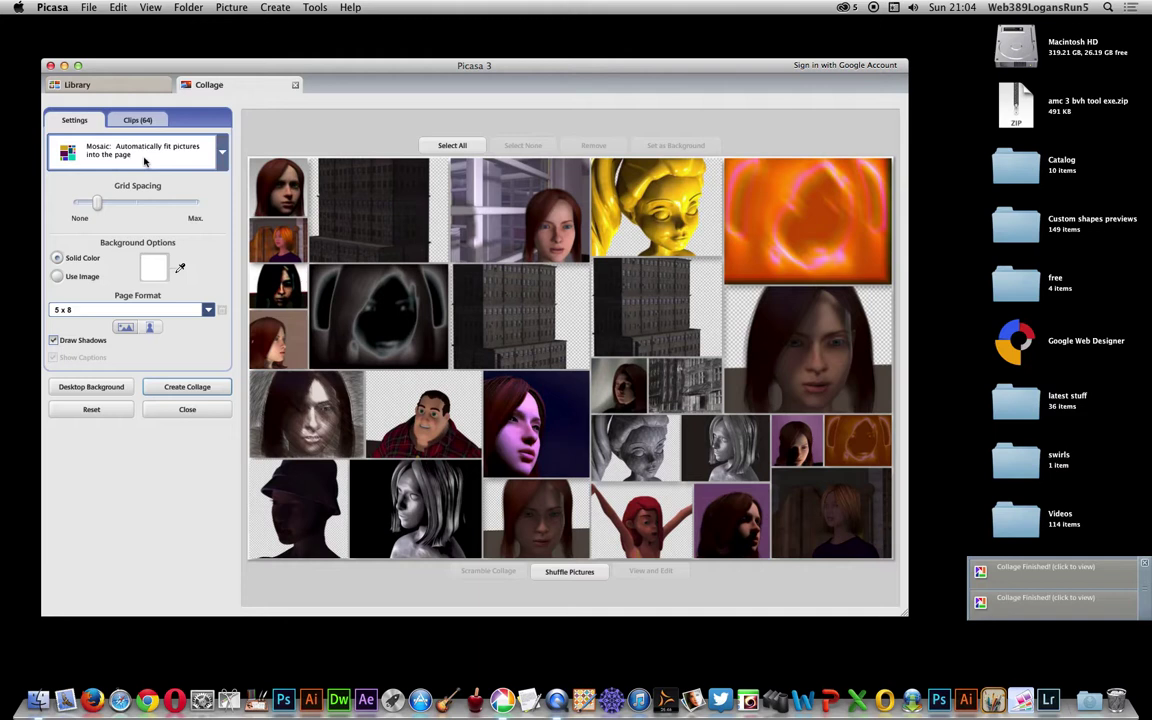
left_click(134, 262)
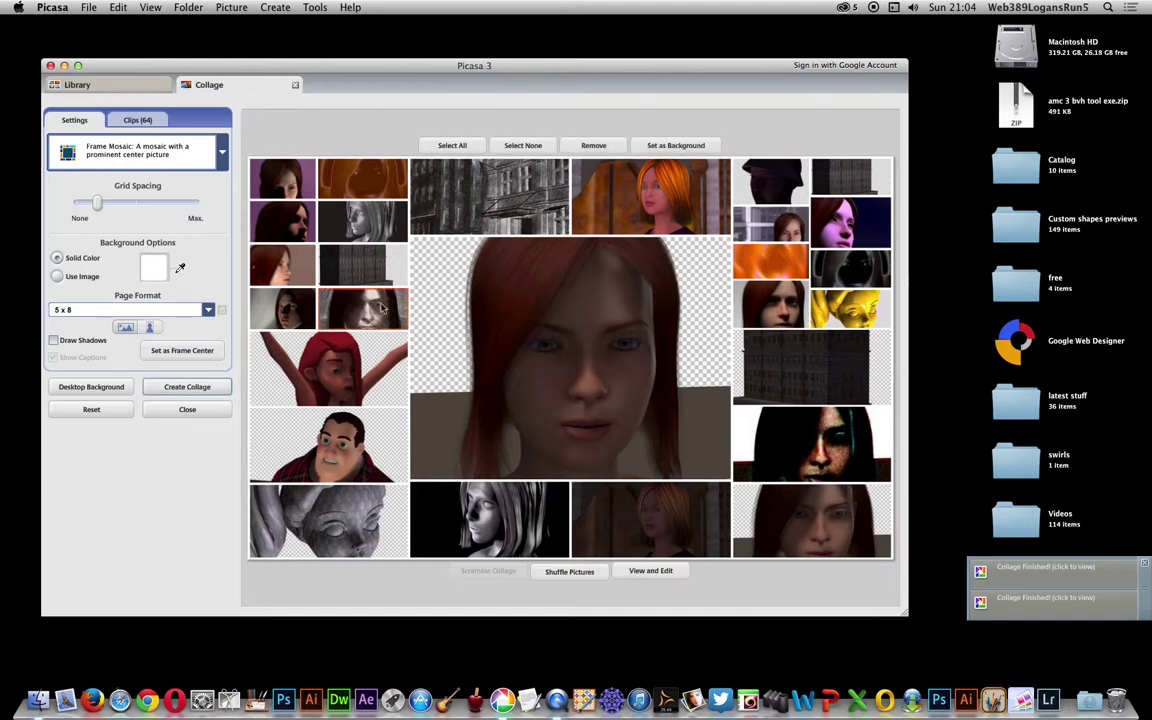
- Swap the arms-up red-haired picture into the small slot and change the layout to Grid
left_click_drag(330, 365, 365, 296)
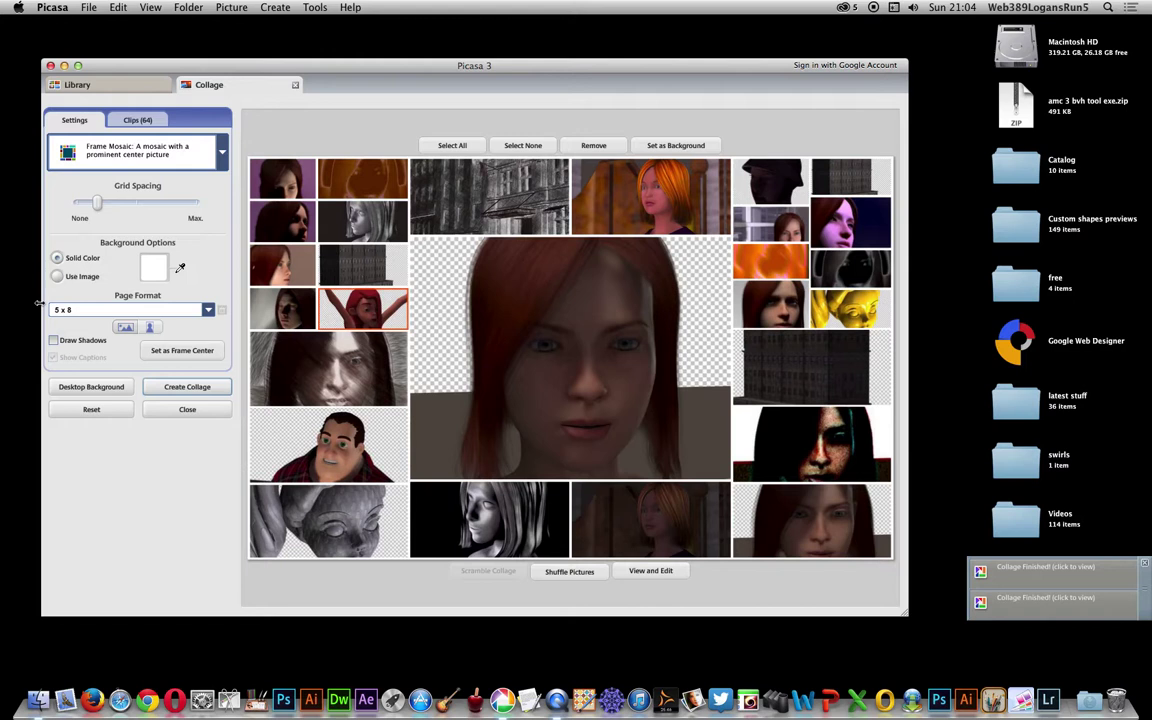
left_click(163, 156)
left_click(139, 305)
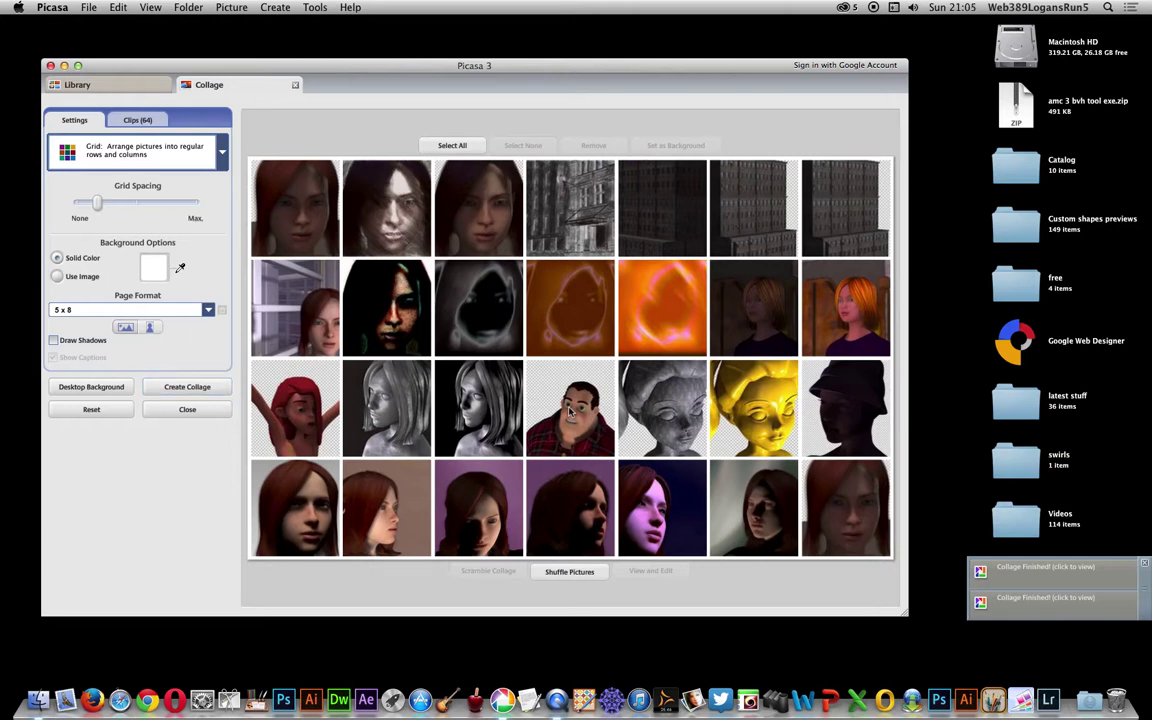
left_click(147, 152)
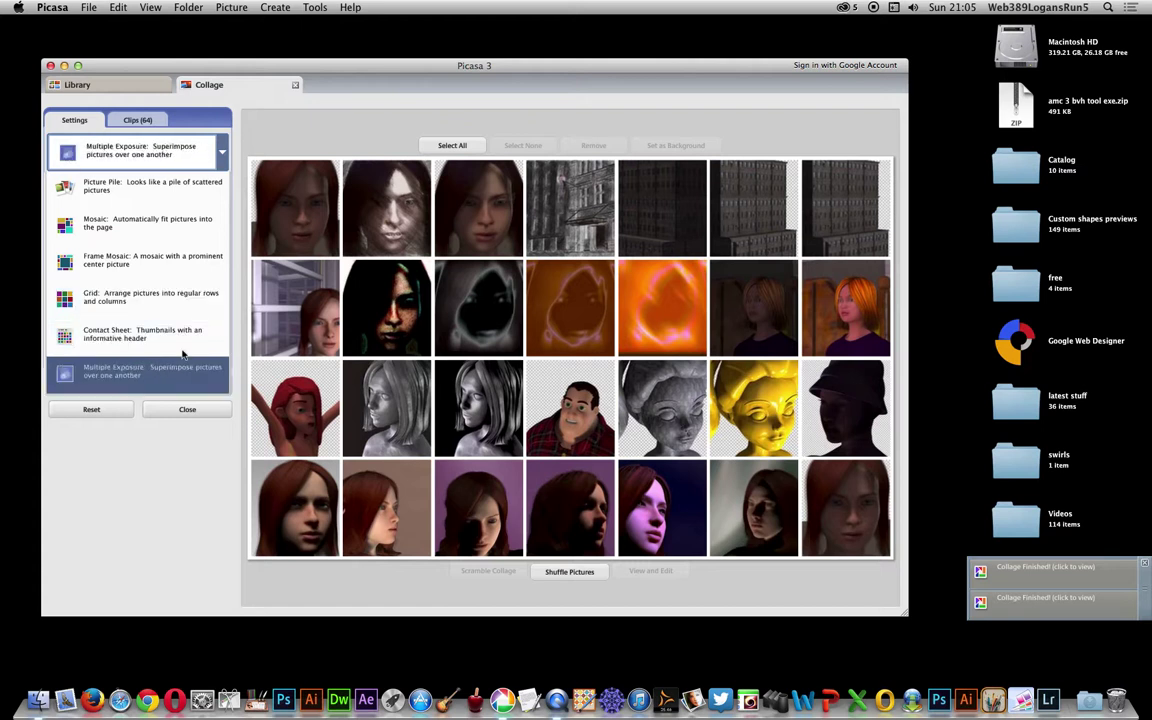
left_click(152, 296)
left_click(160, 152)
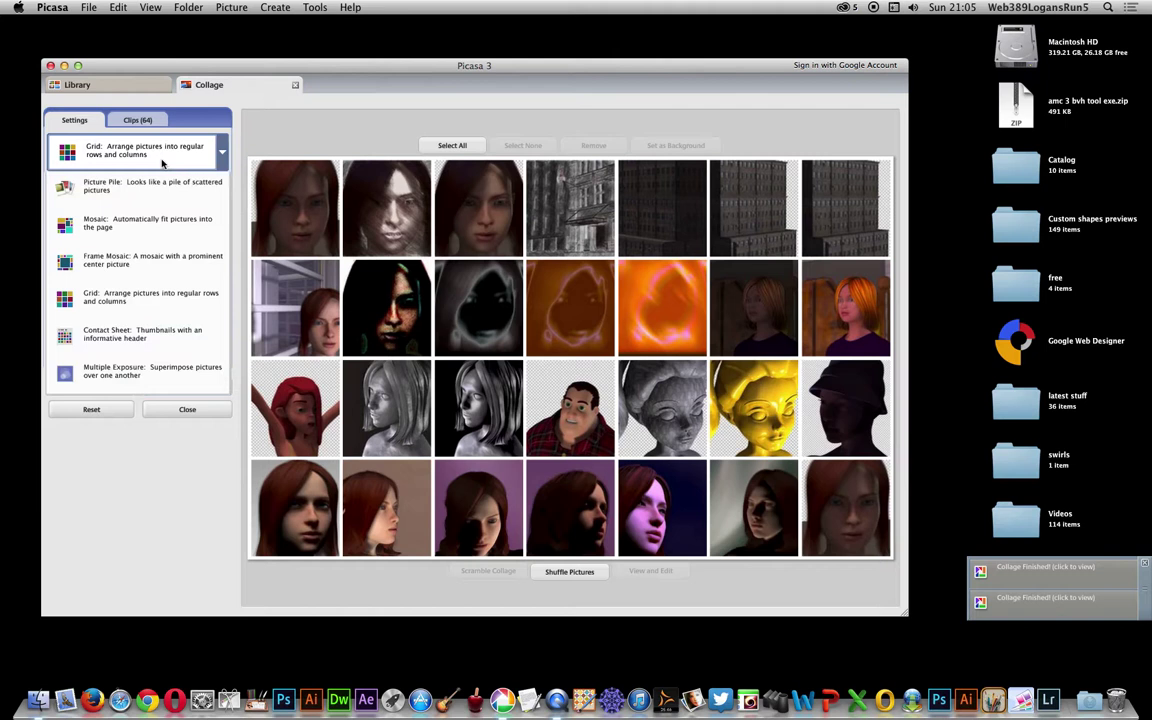
- Switch the layout to Contact Sheet and create the collage as Poser-11.jpg
left_click(161, 332)
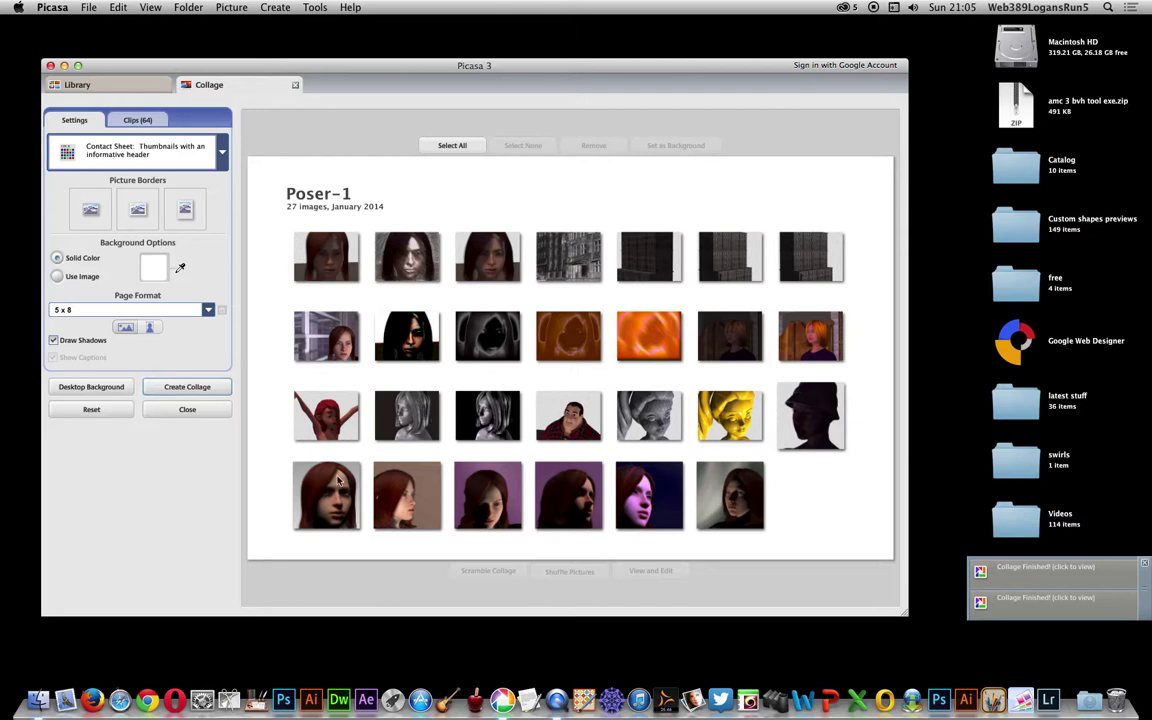
left_click(194, 388)
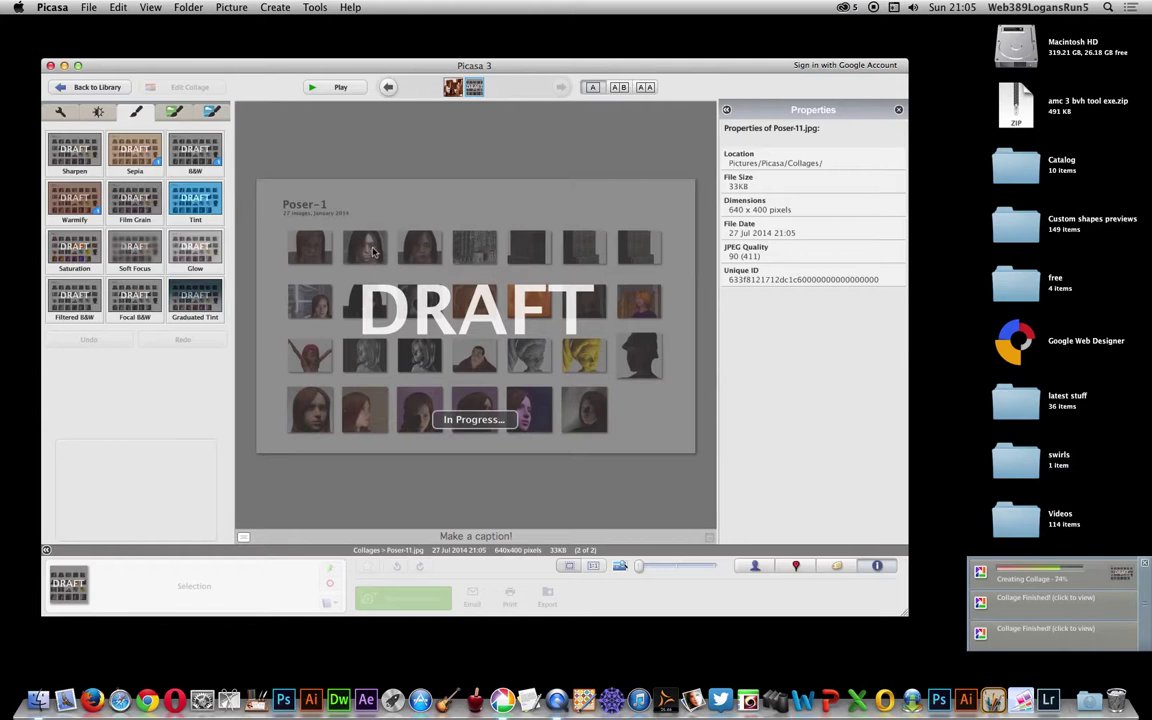
- Apply the B&W effect, then try and cancel the Tint and Graduated Tint effects
left_click(204, 155)
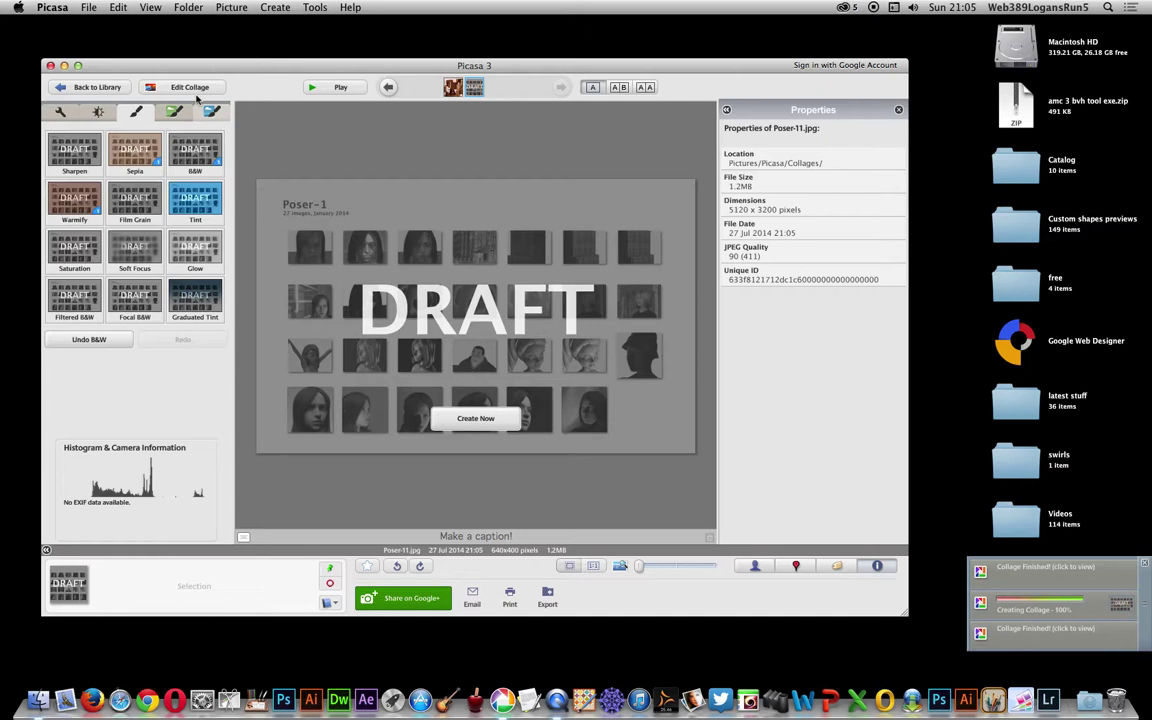
left_click(188, 192)
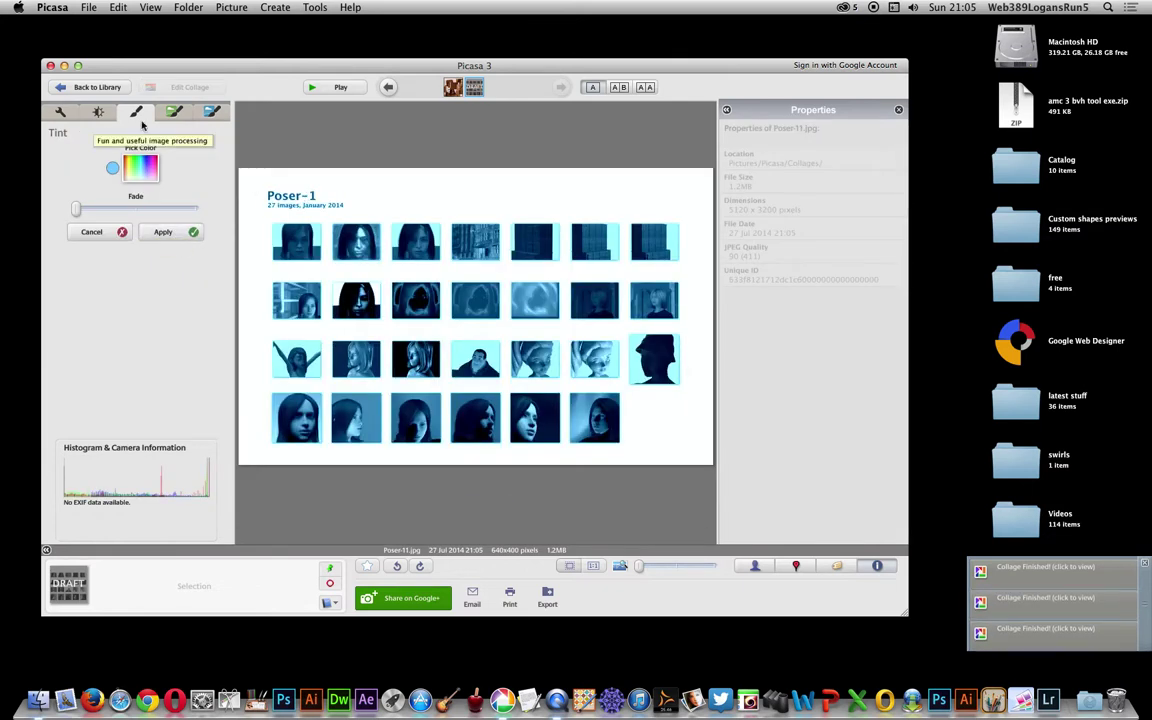
left_click(92, 232)
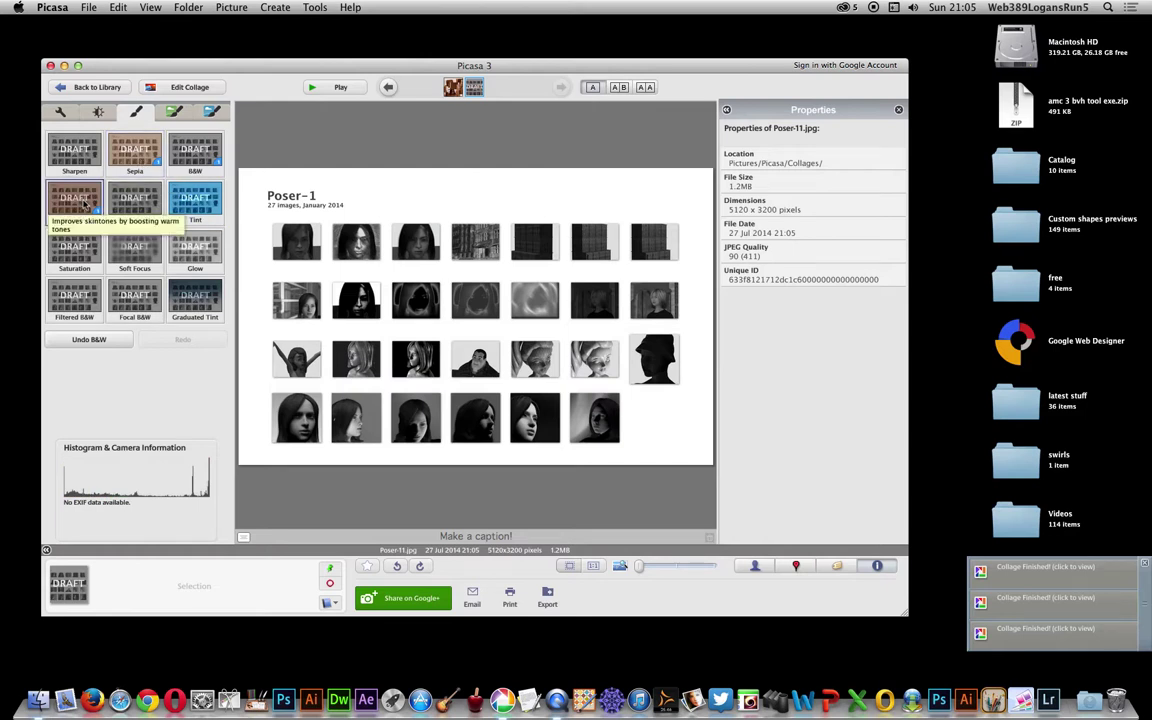
left_click(203, 303)
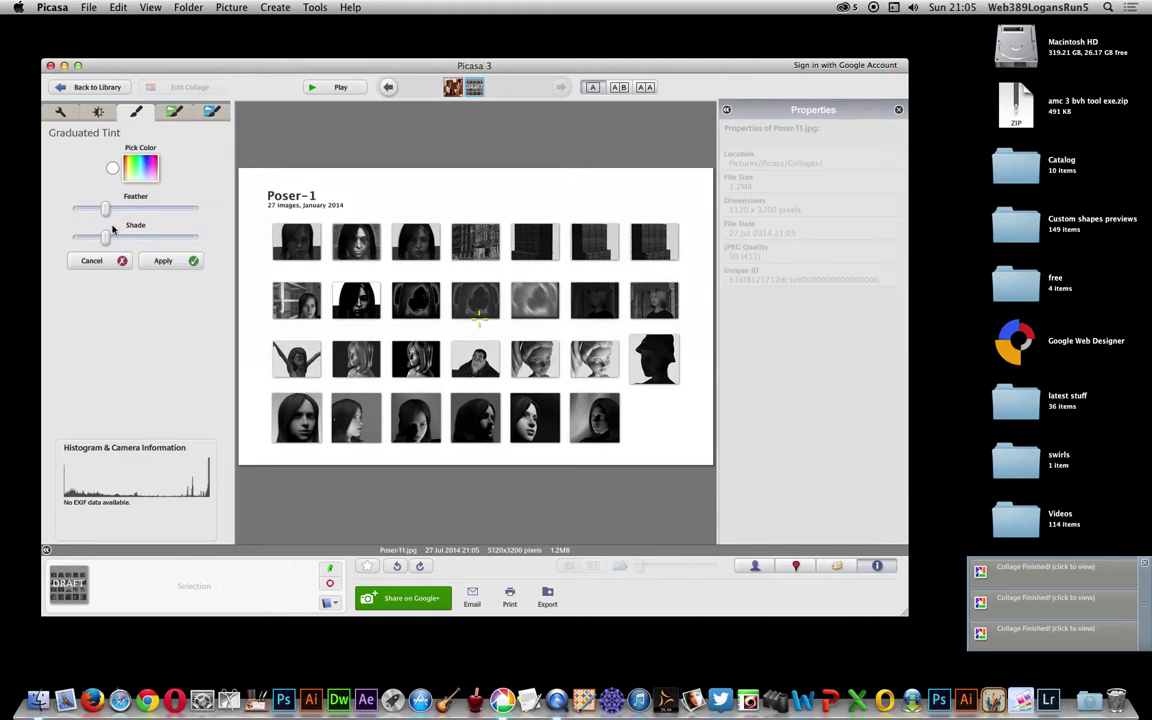
left_click(155, 237)
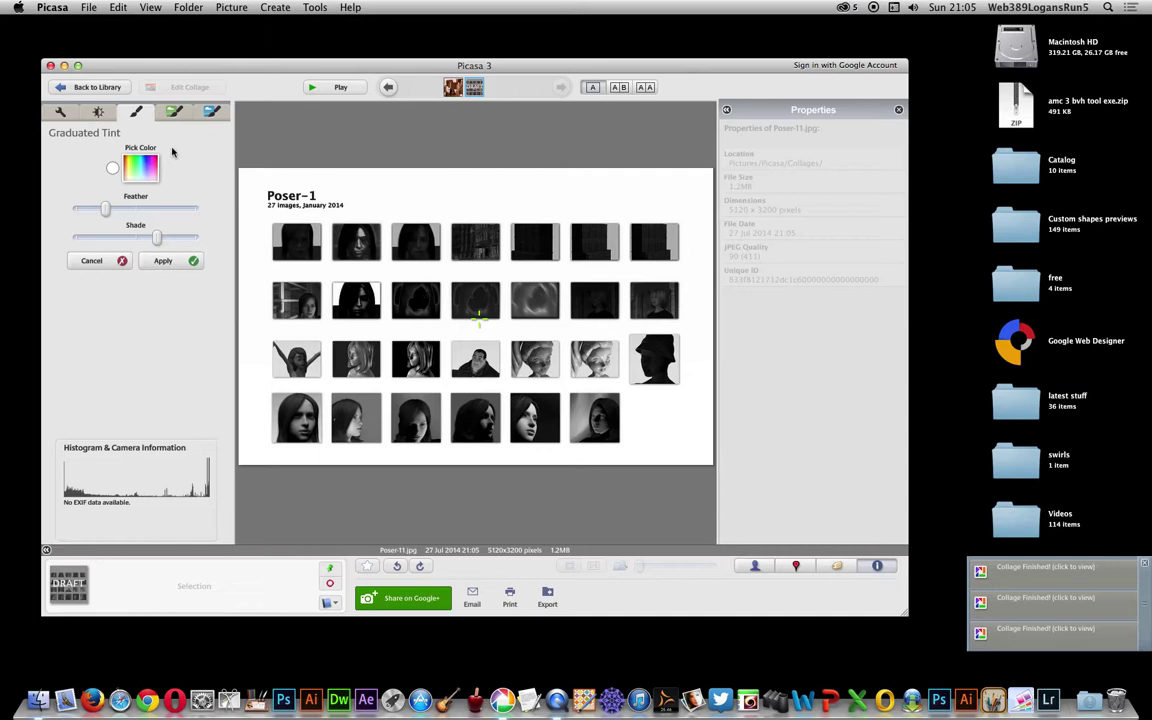
left_click(91, 260)
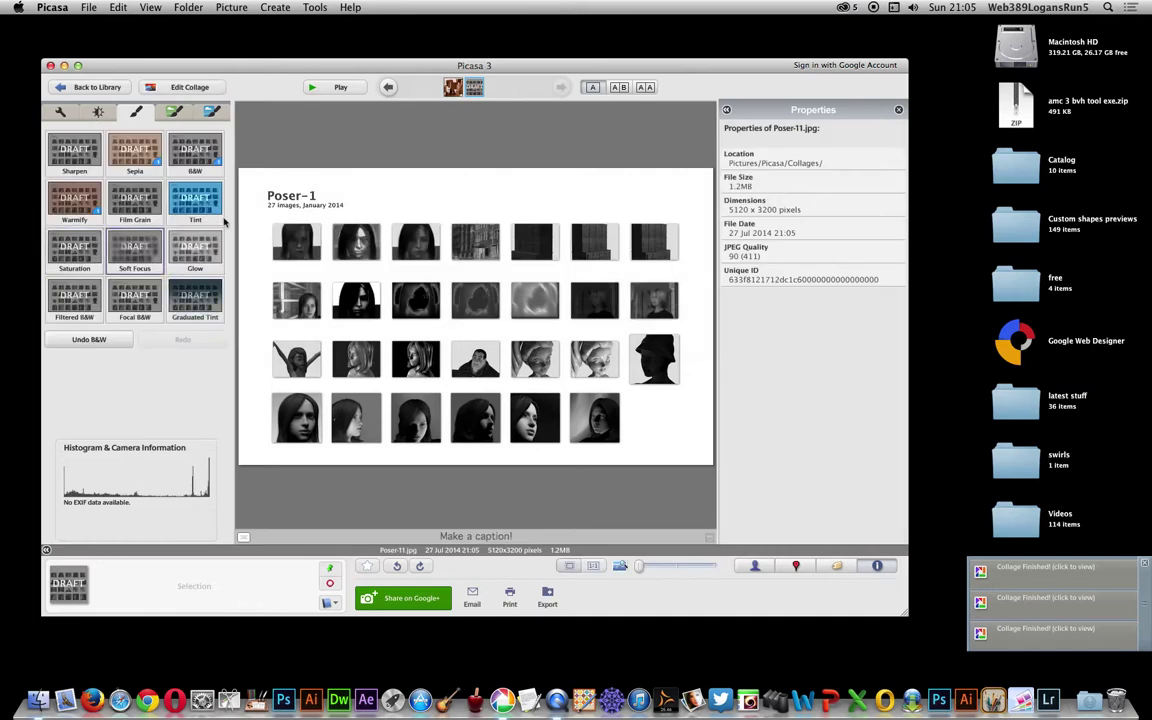
- Move to the fourth effects tab and preview Pencil Sketch on the collage
left_click(176, 112)
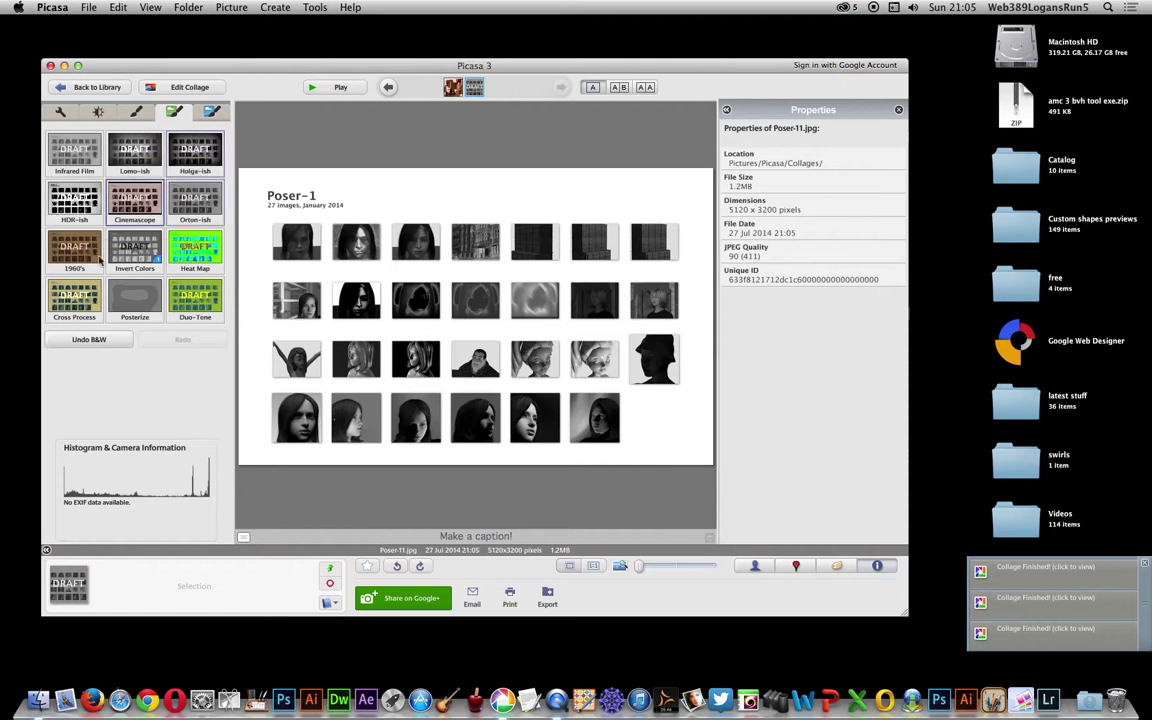
left_click(203, 110)
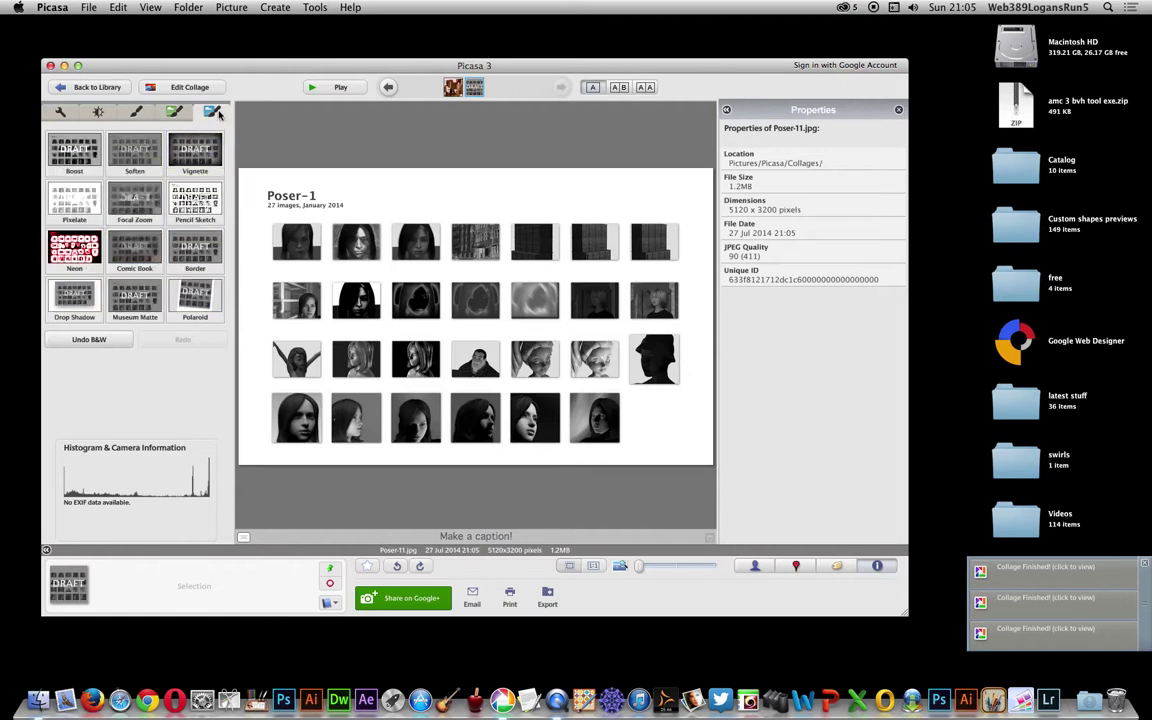
left_click(195, 199)
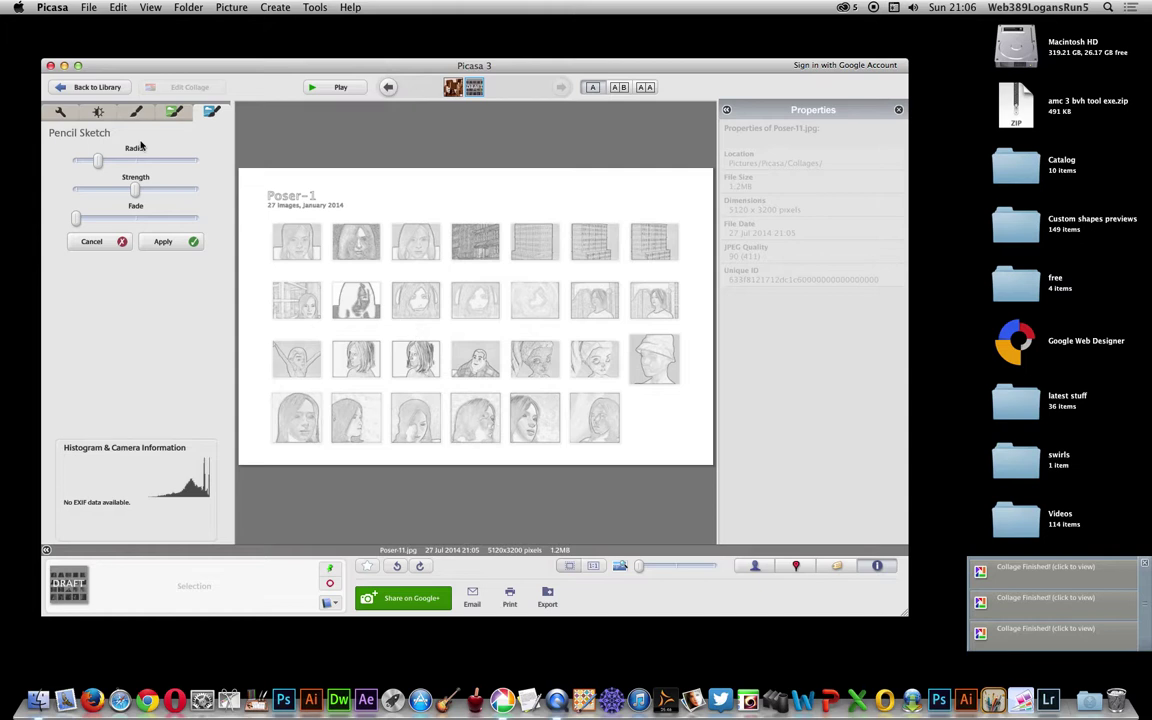
- Cancel the Pencil Sketch preview to keep the plain black-and-white contact sheet
left_click(91, 243)
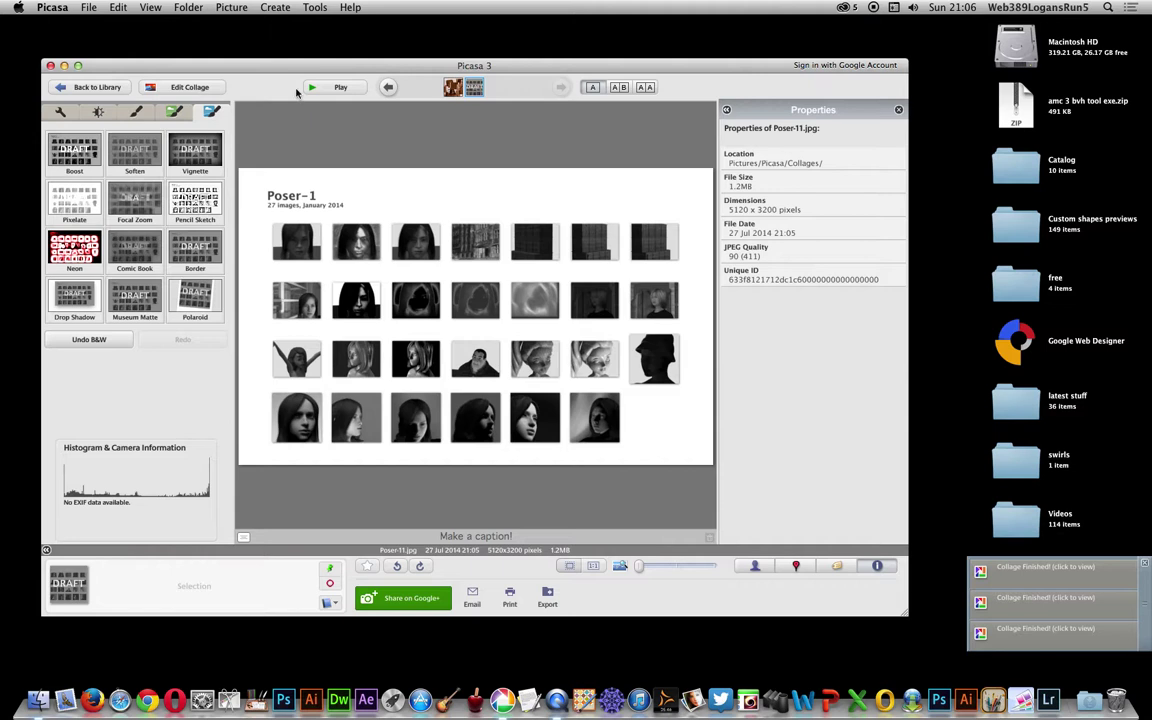
- Return to the library, scroll down the Poser-1 album and select roxie-19
left_click(92, 88)
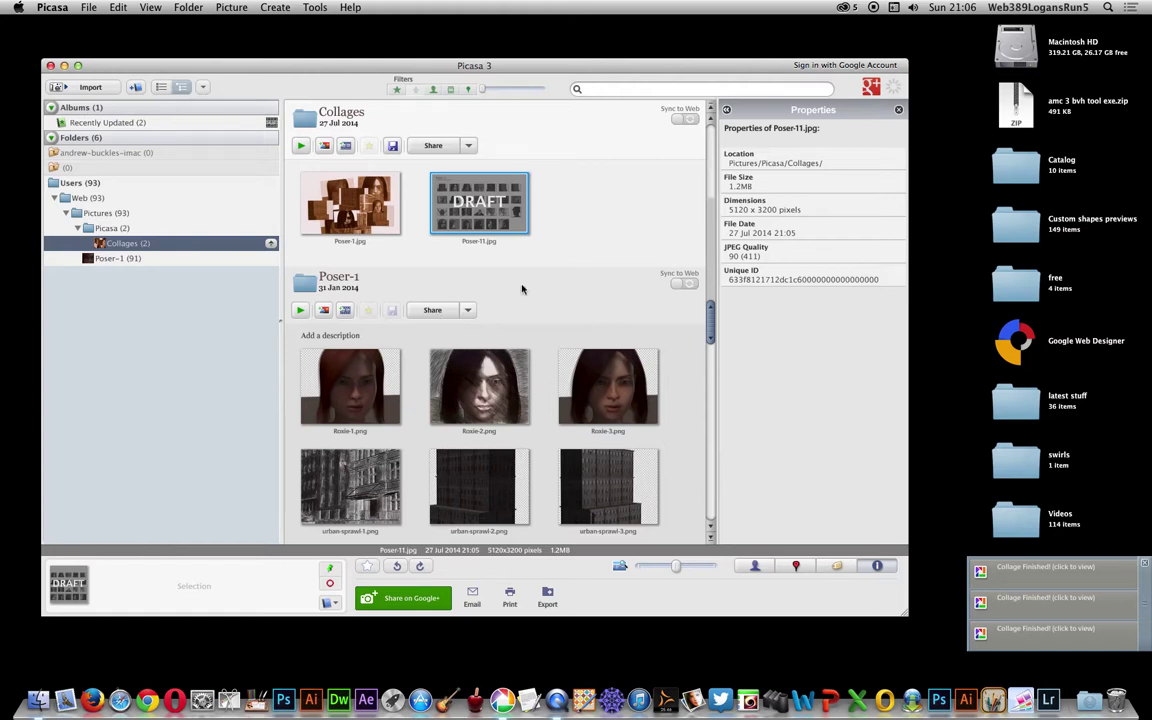
scroll(530, 410, "down", 15)
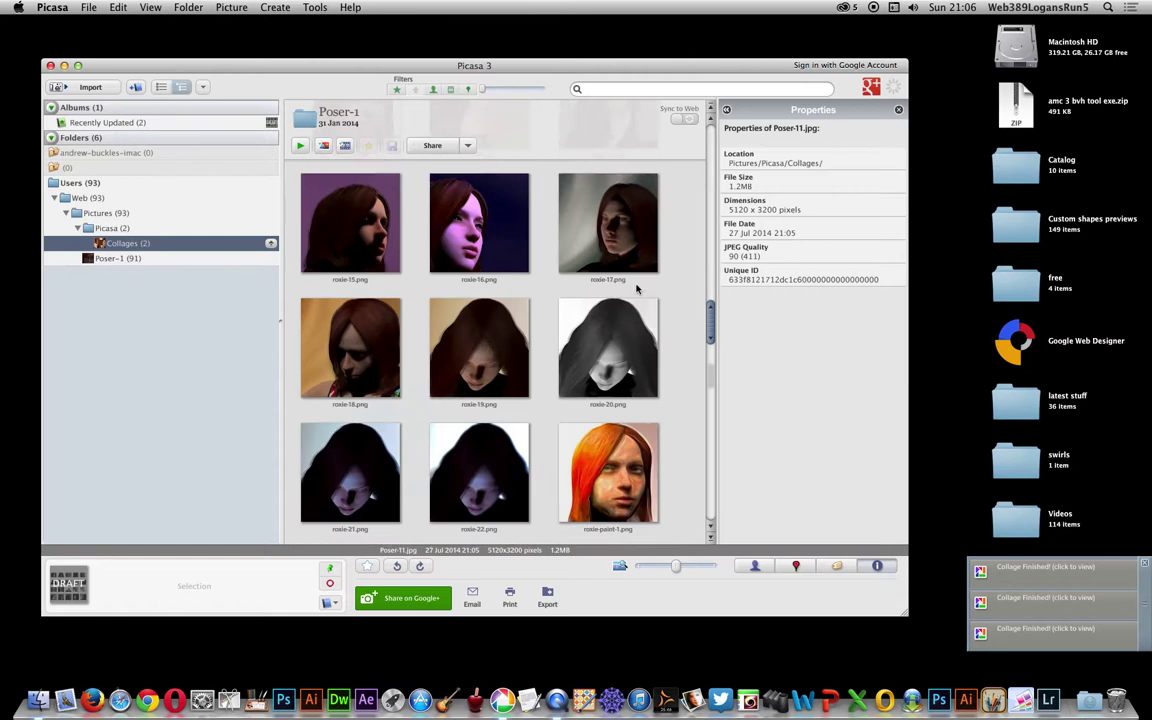
left_click(492, 330)
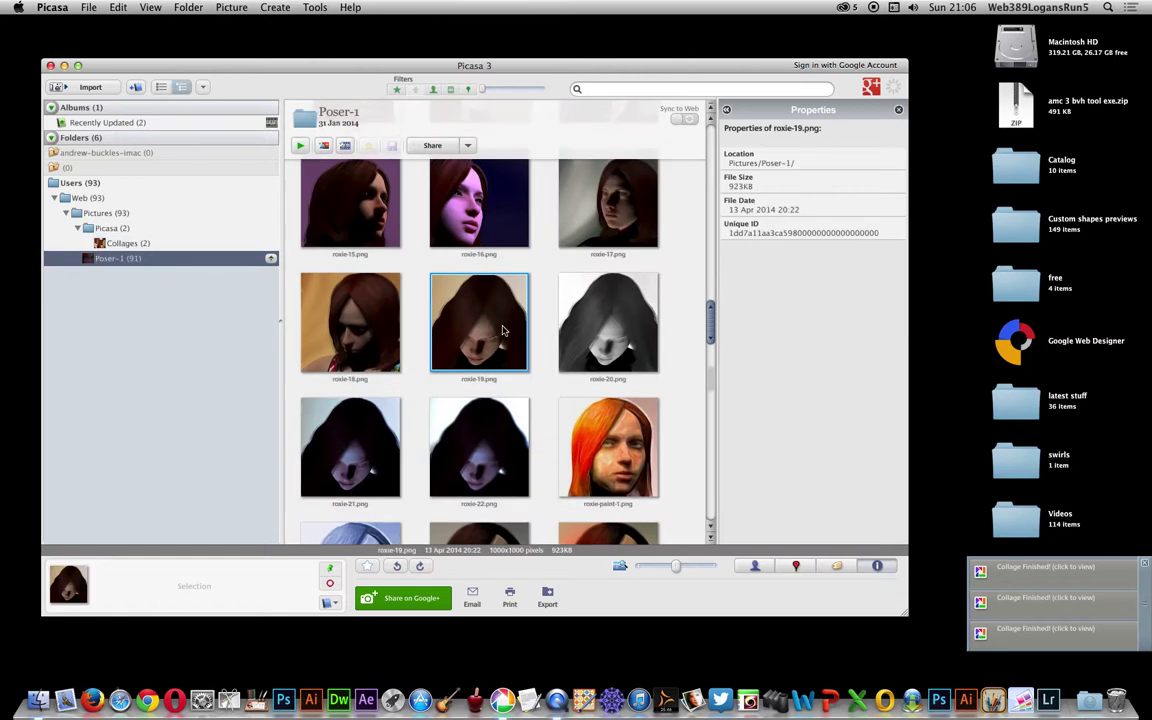